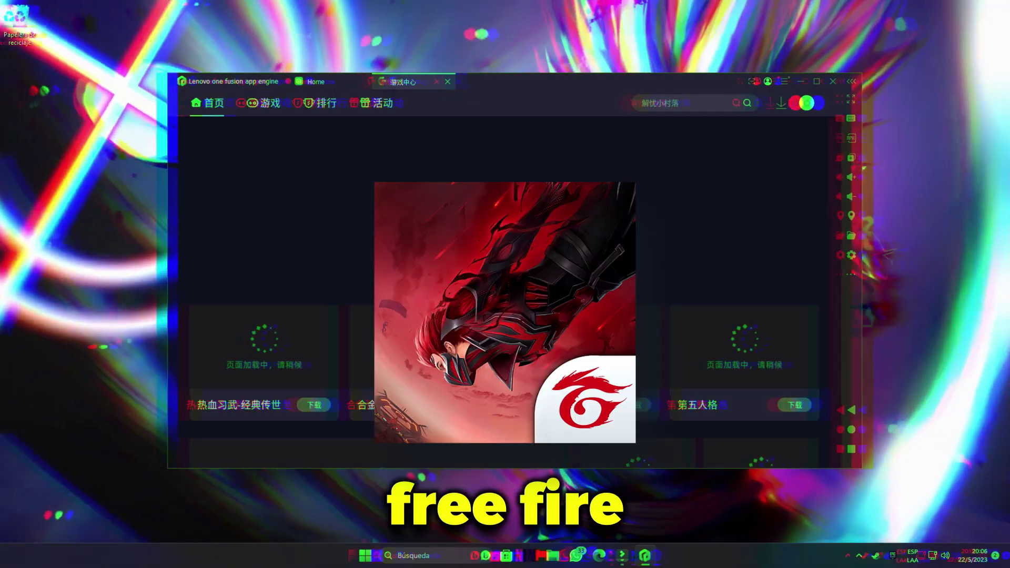
# Browse the game center page in the emulator and close its tab.
pyautogui.scroll(-5, 526, 237)
pyautogui.scroll(-10, 513, 184)
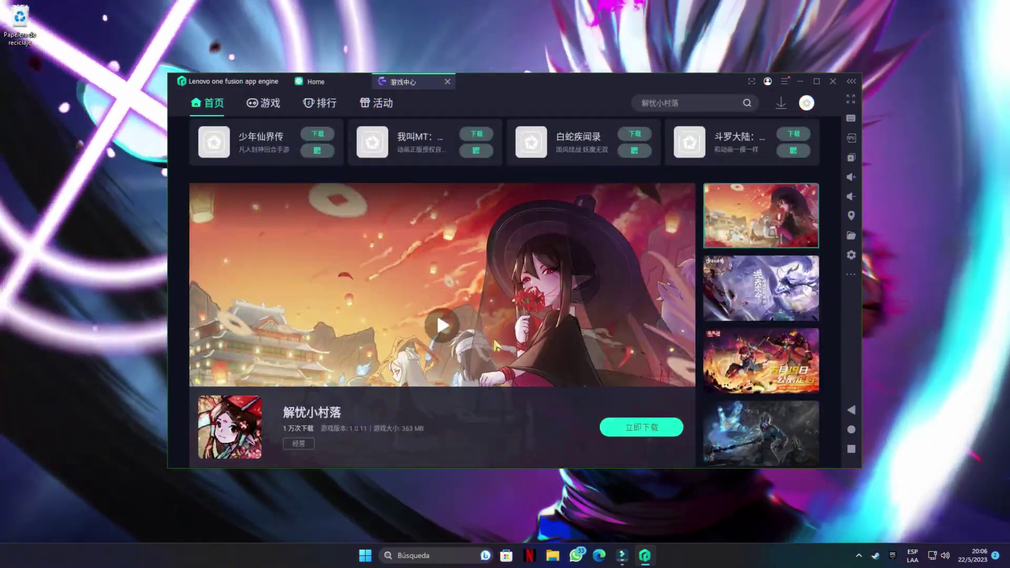
pyautogui.click(448, 82)
pyautogui.click(529, 257)
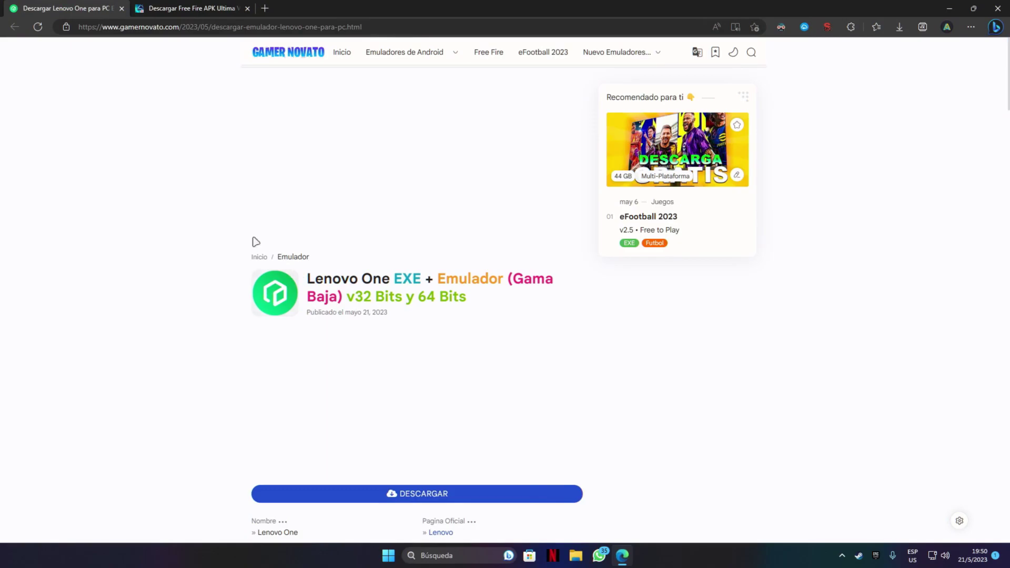
# Review the Lenovo One emulator download page and minimize the browser to return to the desktop.
pyautogui.scroll(-3, 201, 216)
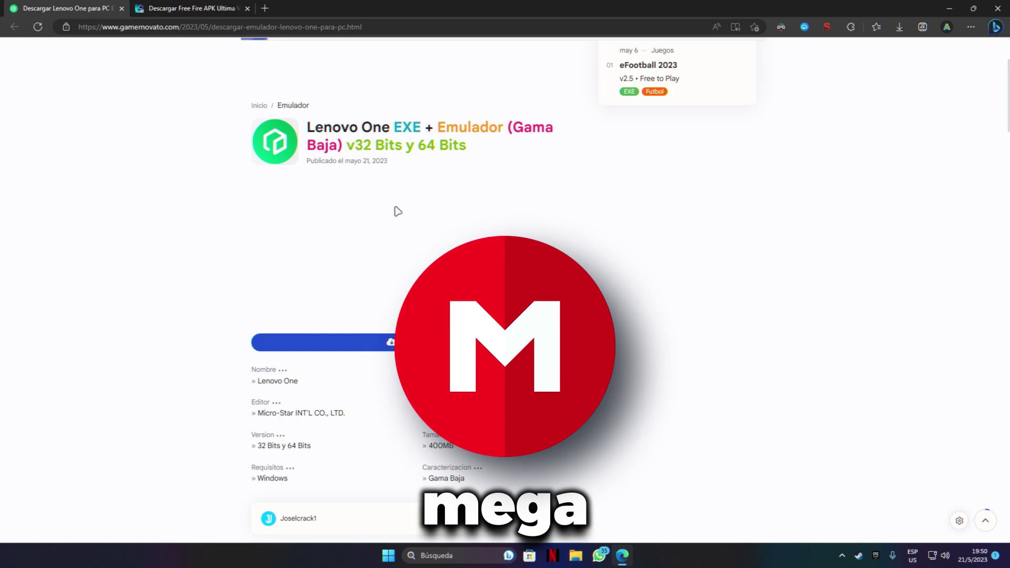
pyautogui.click(950, 9)
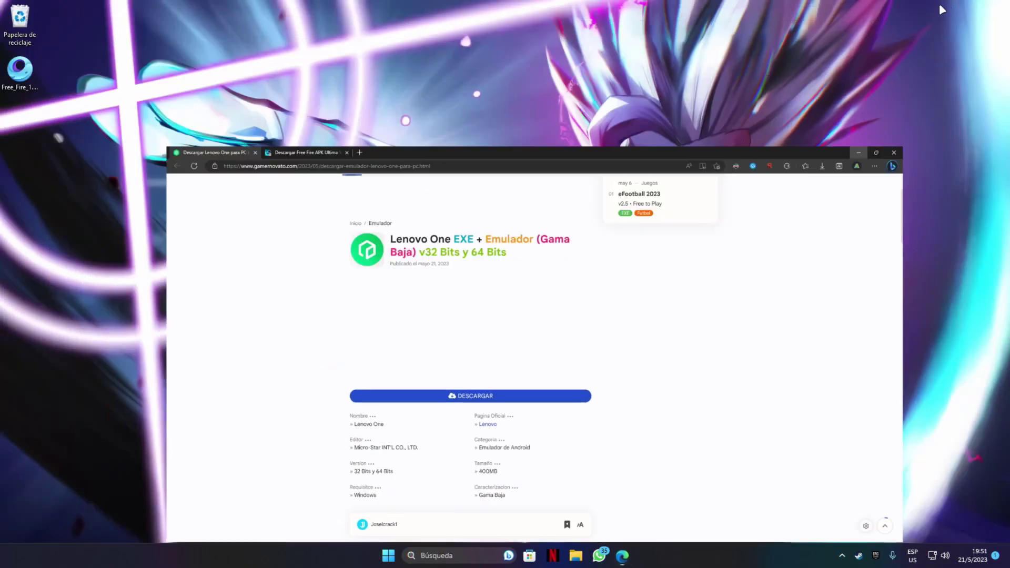
pyautogui.moveTo(497, 416); pyautogui.dragTo(413, 341)
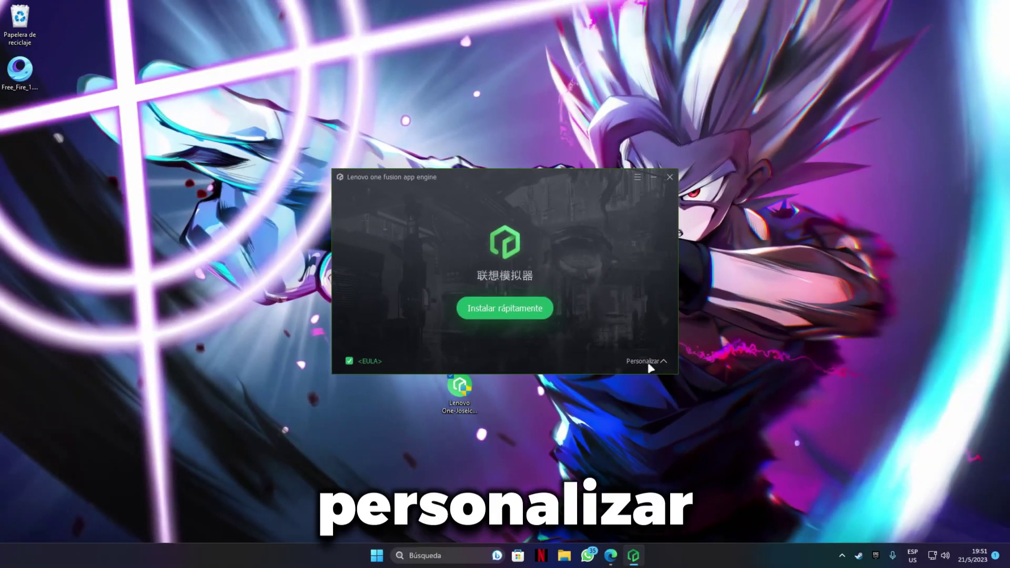
# Show the custom installation options, keep the folder C:\Program Files\Lenovo\FusionEngine, and run the quick installation.
pyautogui.click(649, 362)
pyautogui.moveTo(548, 347); pyautogui.dragTo(424, 347)
pyautogui.click(579, 364)
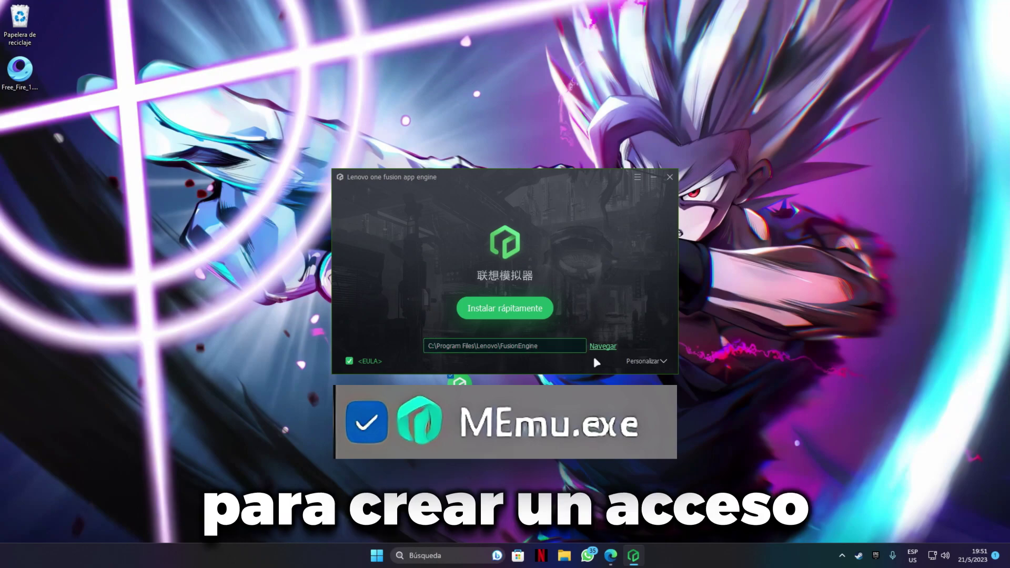
pyautogui.click(603, 346)
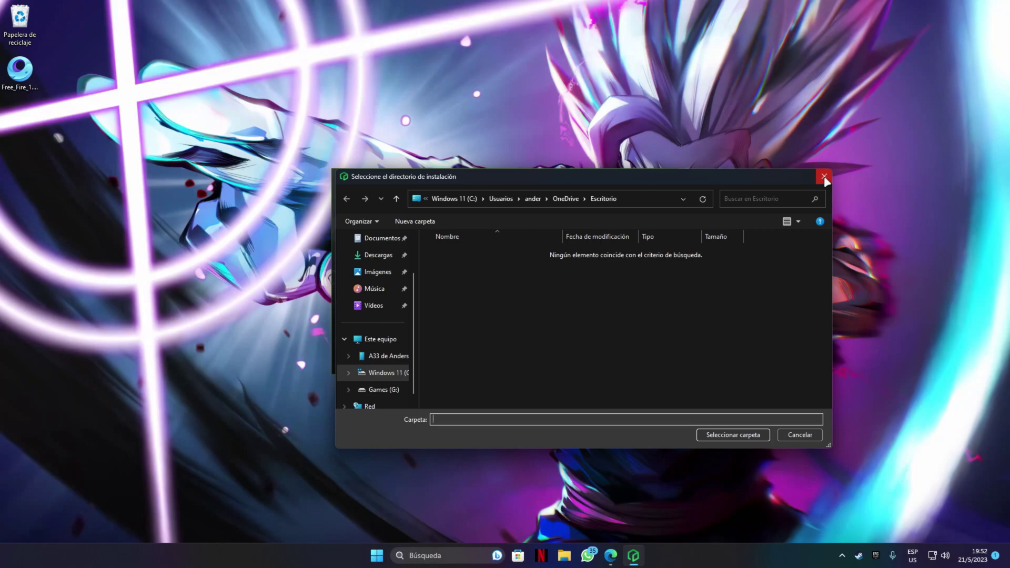
pyautogui.click(824, 177)
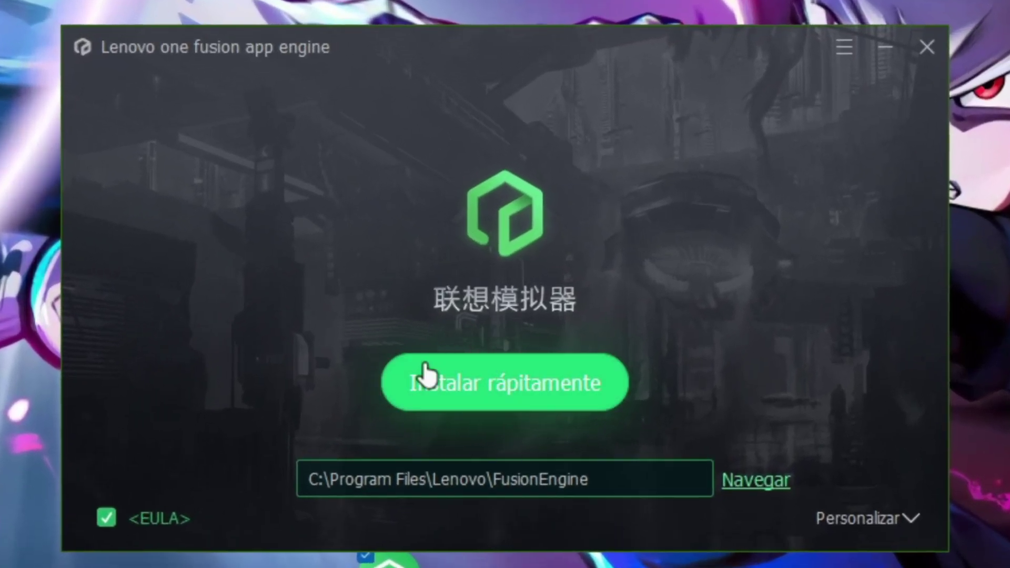
pyautogui.click(506, 398)
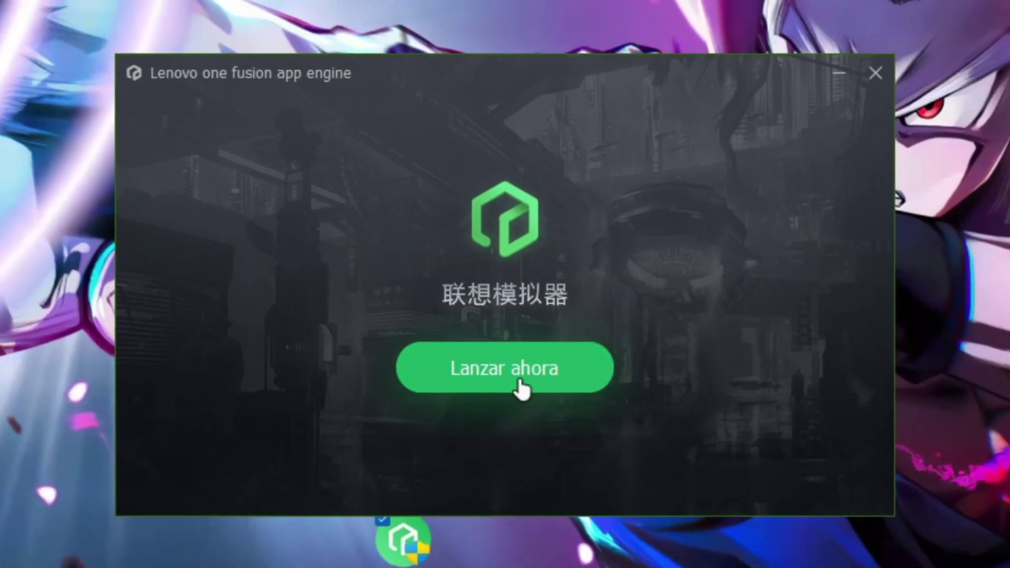
# Launch the installed emulator and decline the online update to version 8.1.5.
pyautogui.click(518, 388)
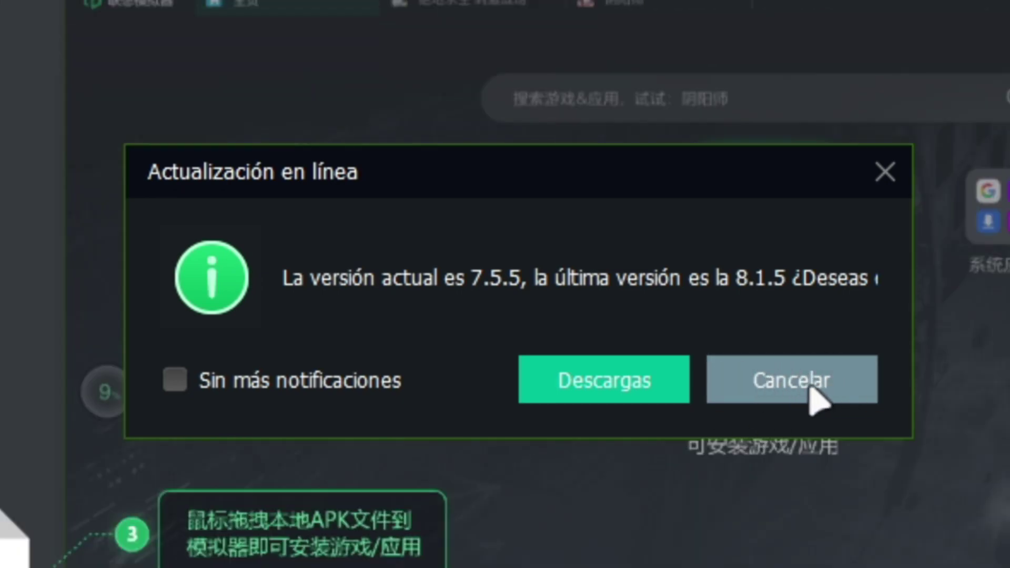
pyautogui.click(729, 387)
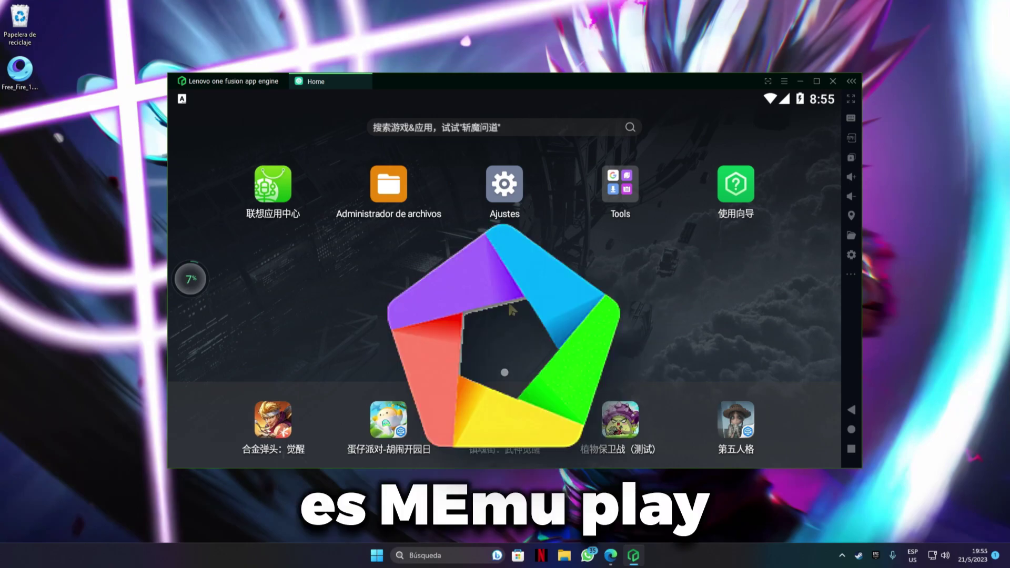
pyautogui.click(202, 286)
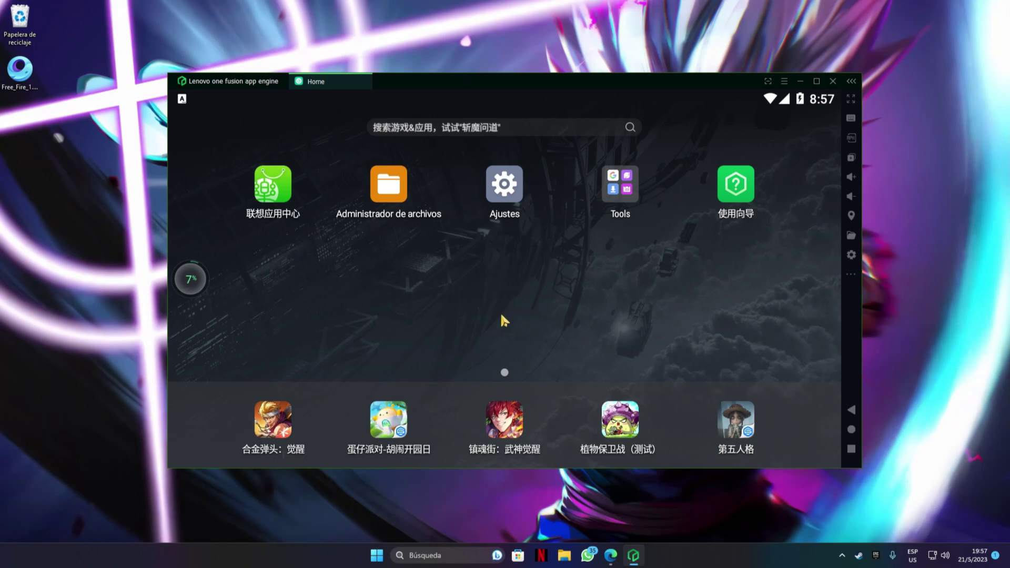
# Look at the not-installed components in Google Apps from the Tools folder and close the app.
pyautogui.click(627, 182)
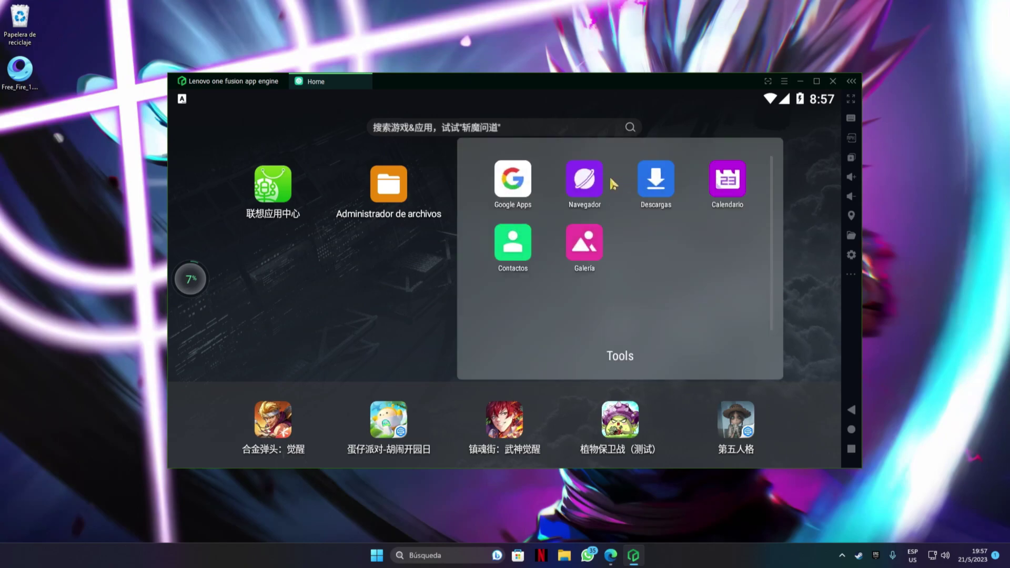
pyautogui.click(518, 183)
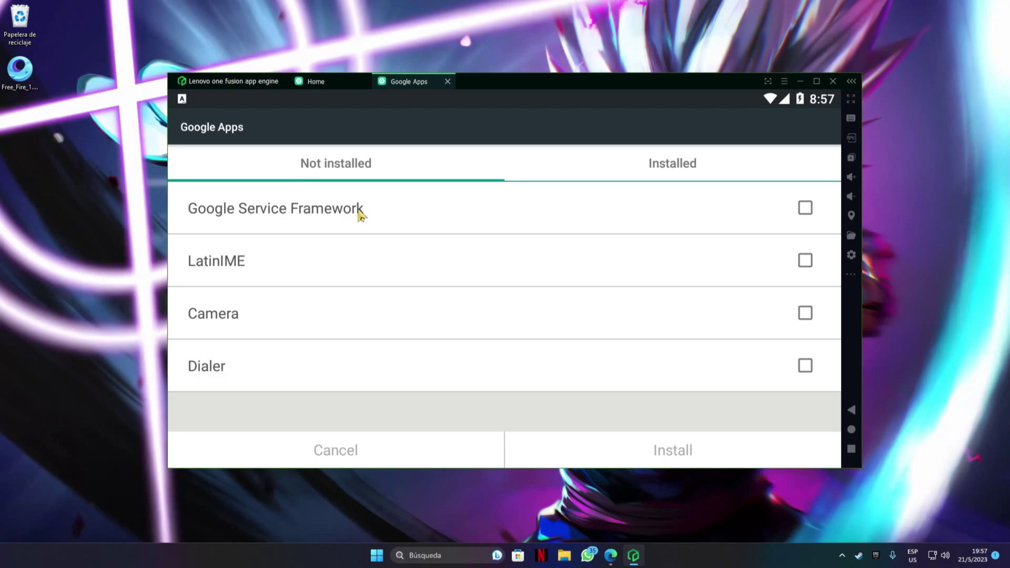
pyautogui.click(447, 81)
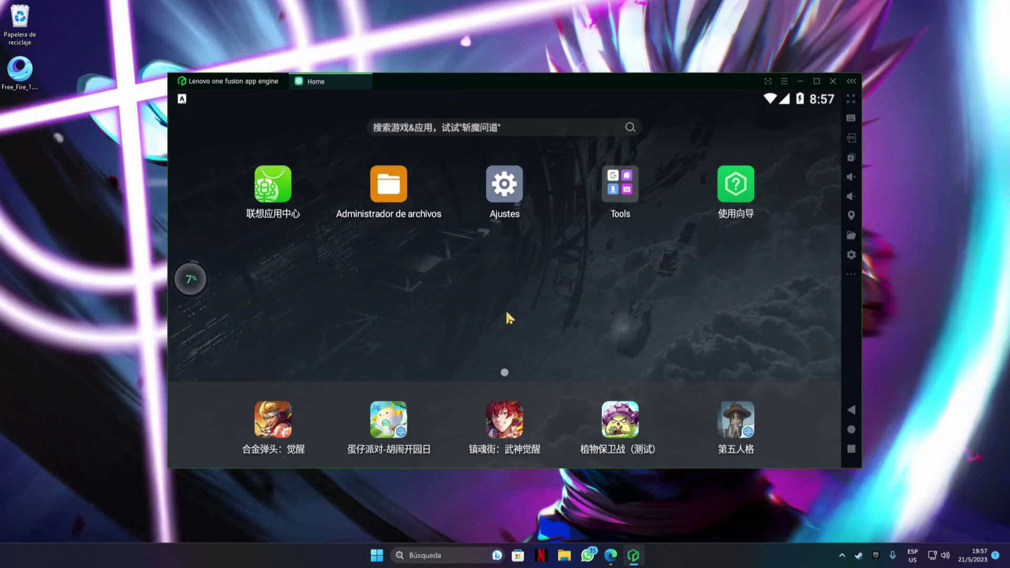
# Look through the featured games in the 联想应用中心 app store and return to the emulator's home screen.
pyautogui.click(288, 189)
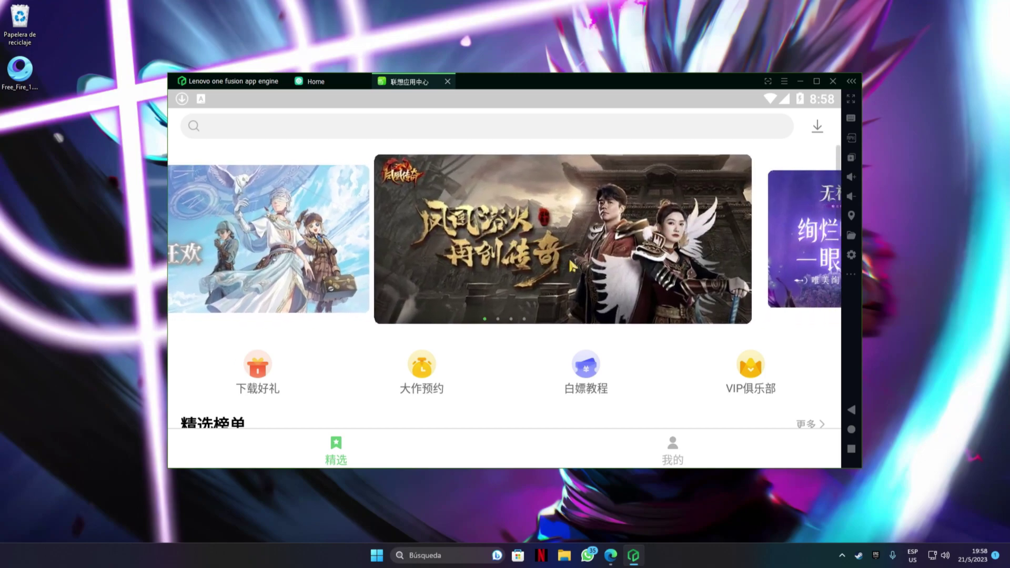
pyautogui.scroll(-5, 602, 221)
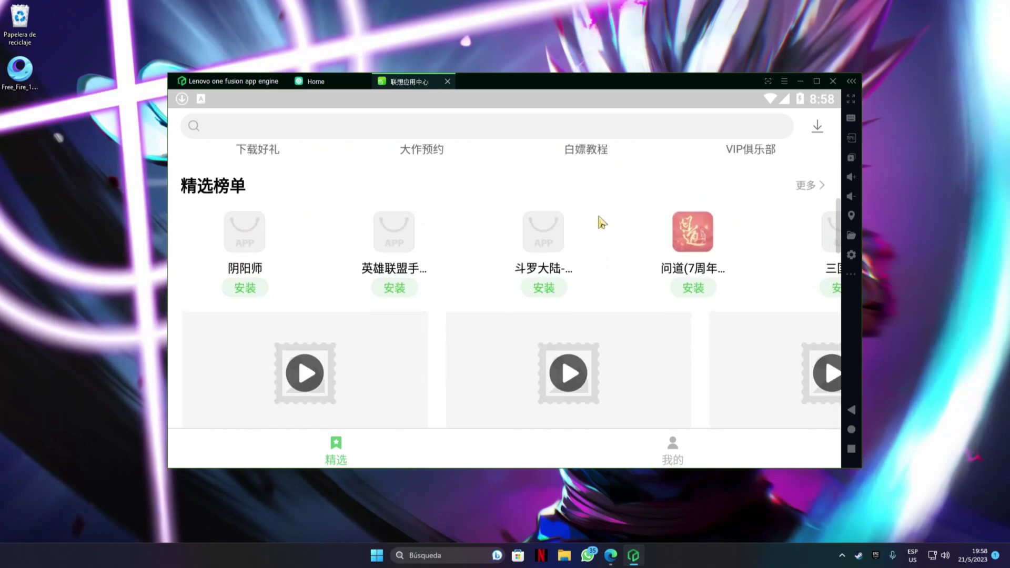
pyautogui.scroll(-6, 560, 301)
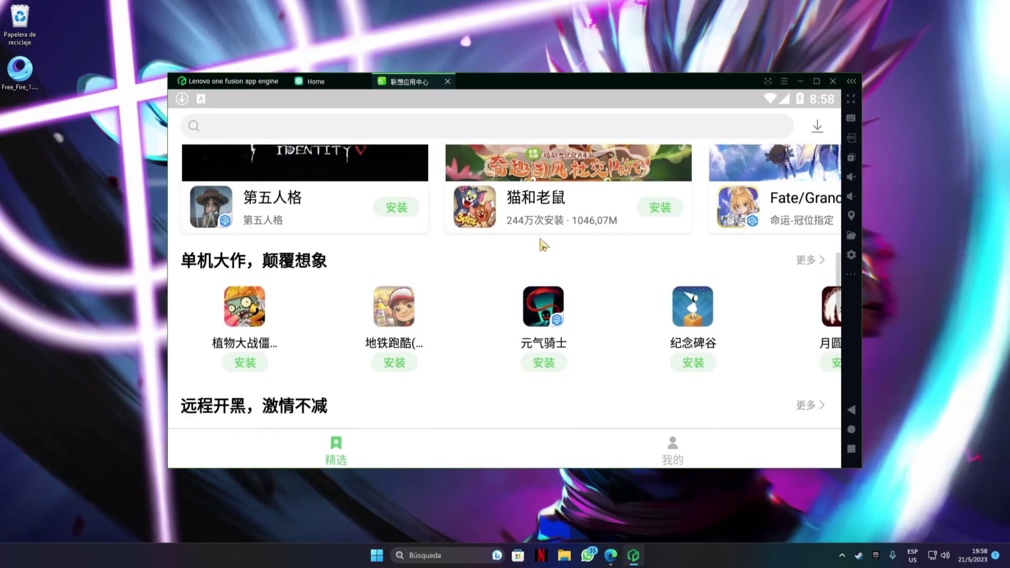
pyautogui.scroll(-3, 526, 357)
pyautogui.scroll(2, 505, 287)
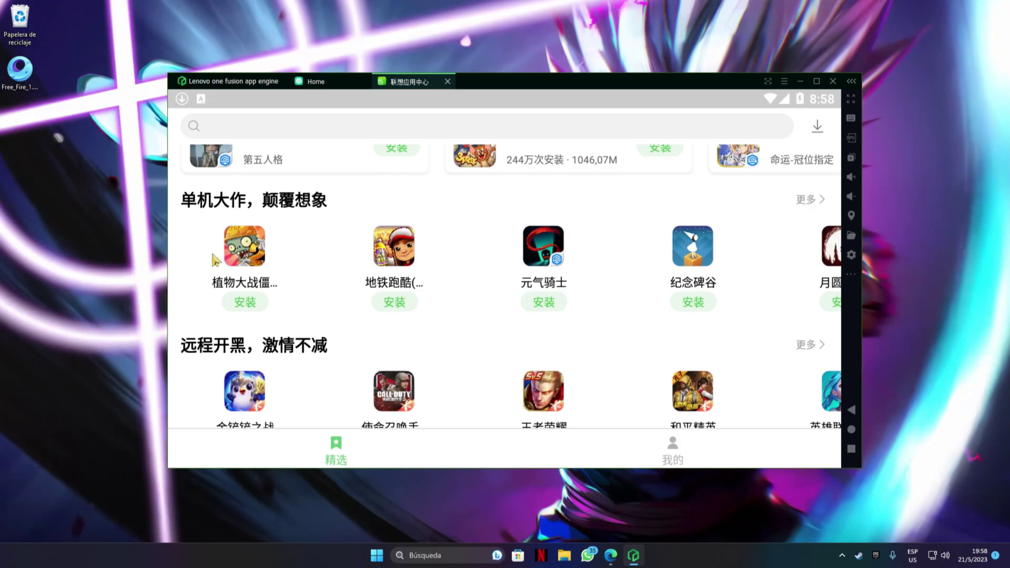
pyautogui.press('Escape')
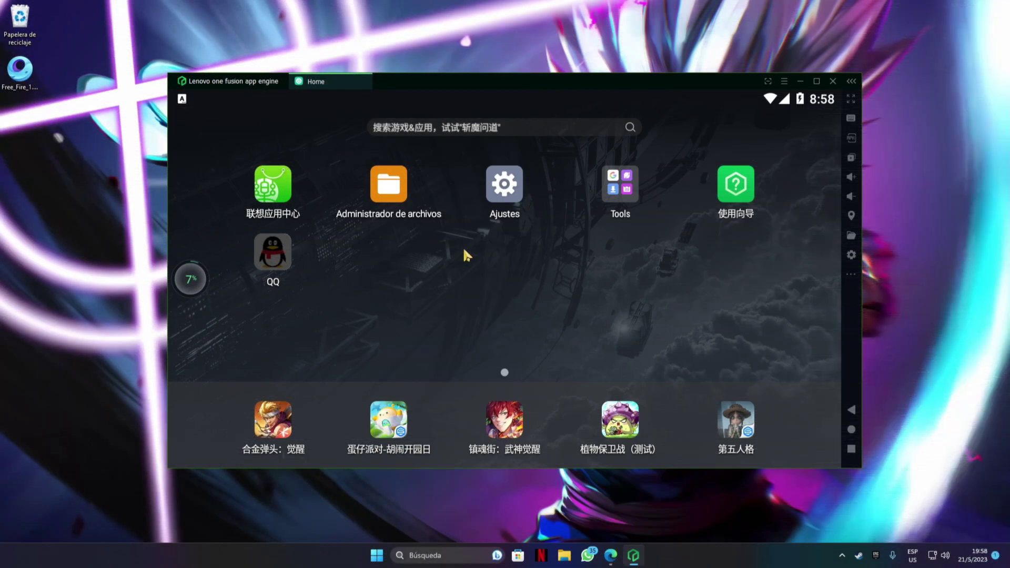
# Install Free_Fire_1.98.15_Joselcrack1.apk from the Escritorio folder into the emulator, checking the Free Fire download page in Edge before confirming.
pyautogui.click(852, 139)
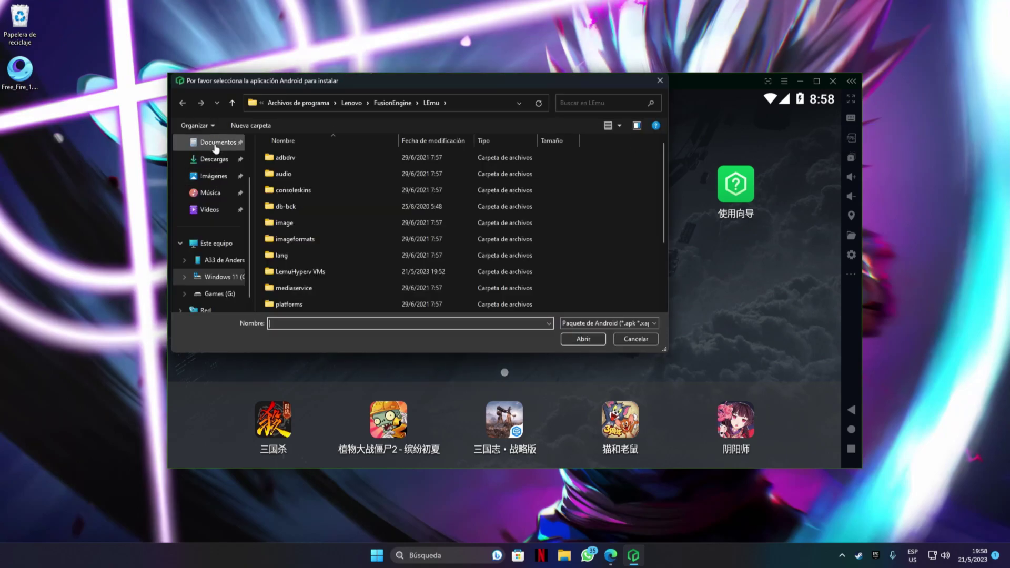
pyautogui.scroll(2, 211, 177)
pyautogui.click(211, 176)
pyautogui.click(324, 158)
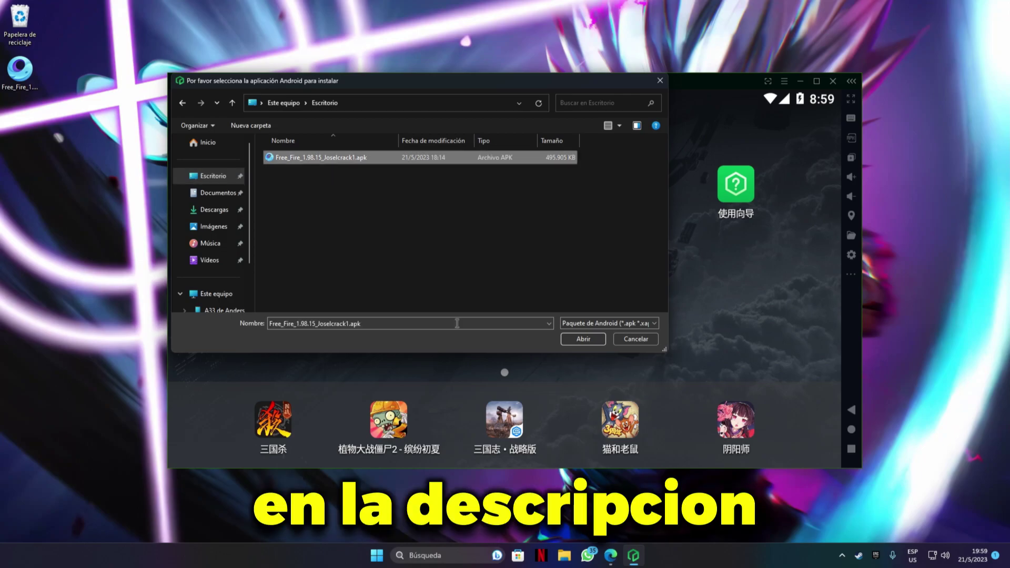
pyautogui.click(611, 556)
pyautogui.click(195, 7)
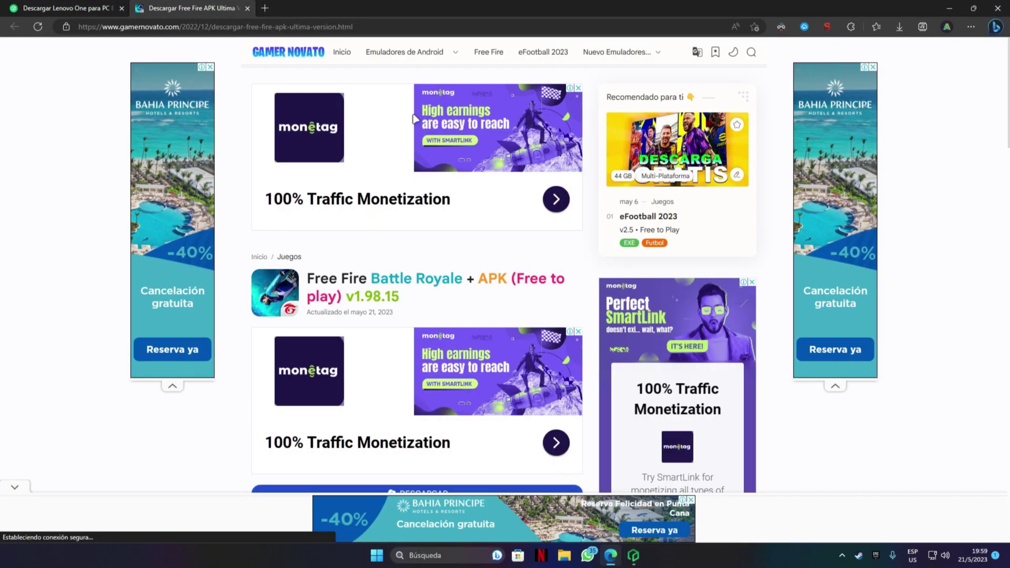
pyautogui.scroll(-1, 443, 215)
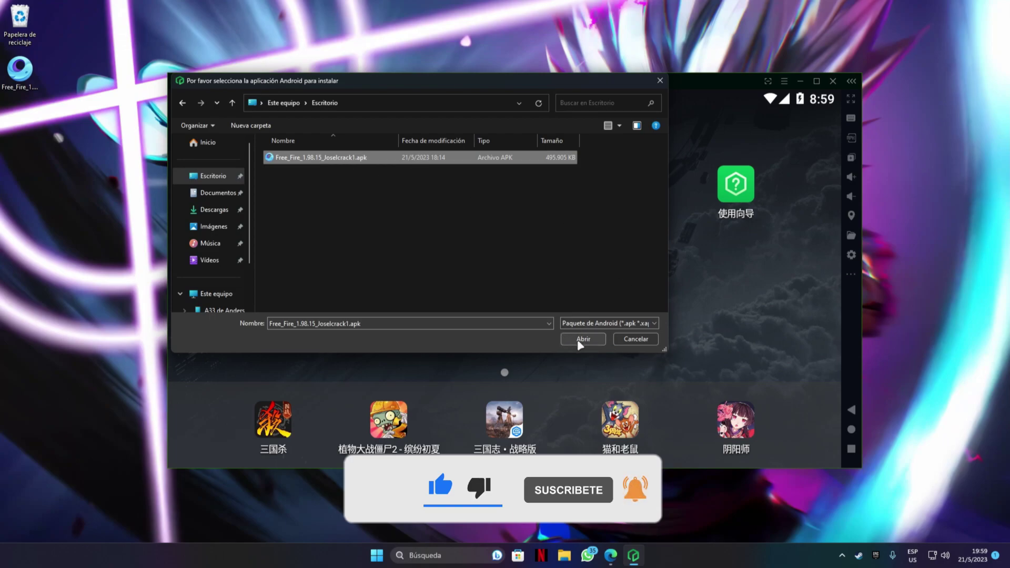
pyautogui.click(591, 341)
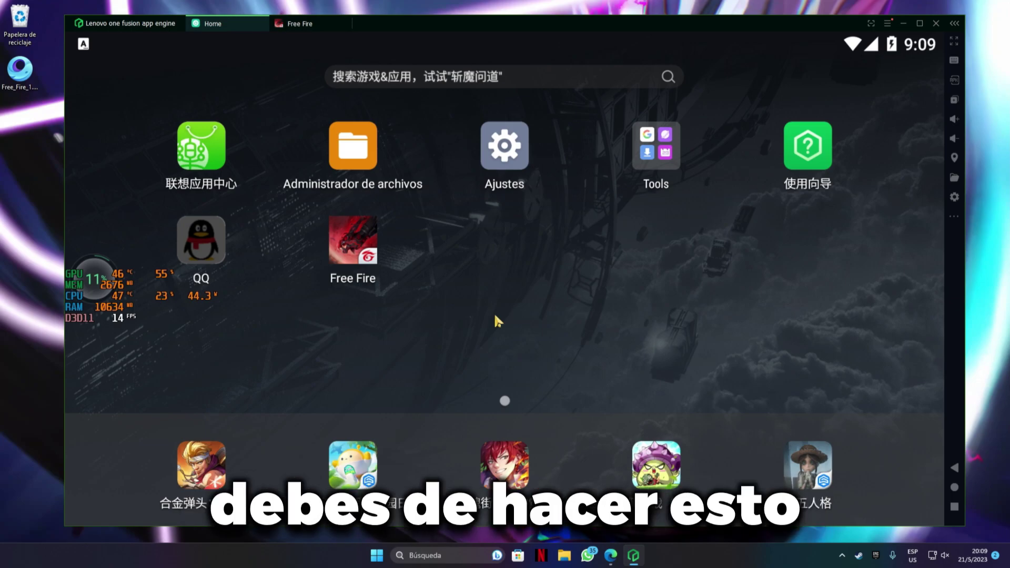
# Search for facebook in the emulator's Navegador browser and open the m.facebook.com login page.
pyautogui.click(656, 152)
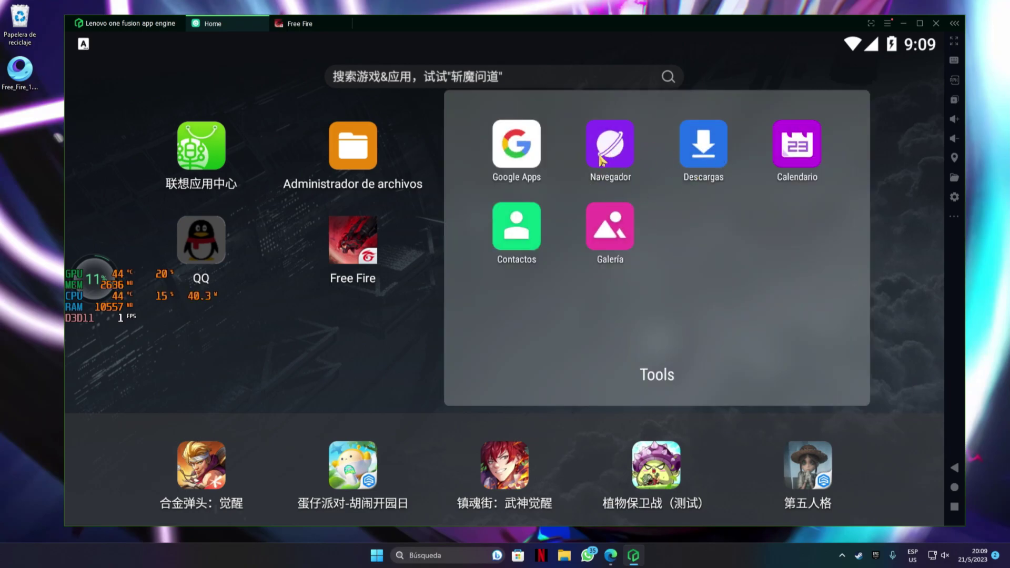
pyautogui.click(630, 153)
pyautogui.click(352, 100)
pyautogui.write('face')
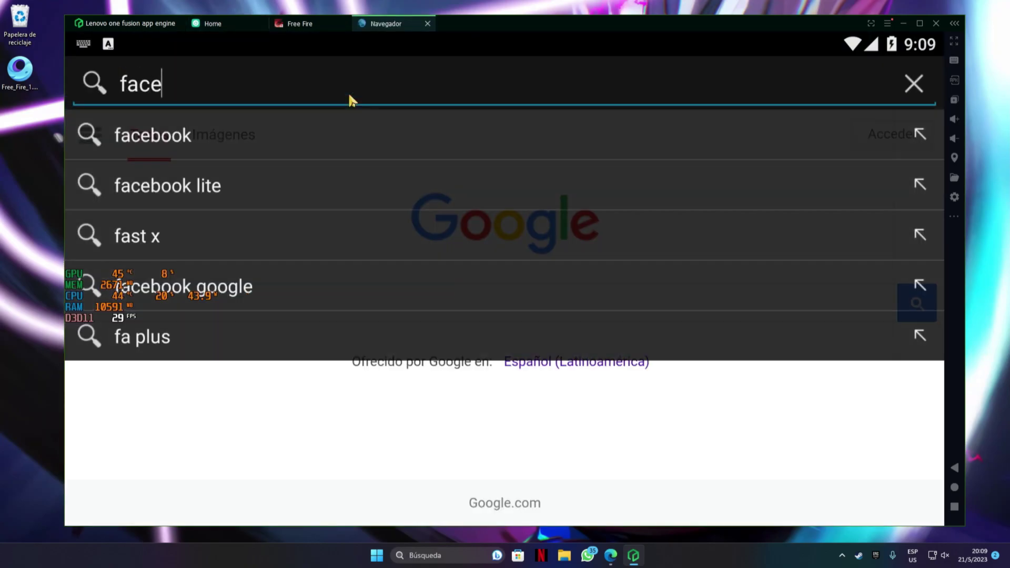
pyautogui.click(341, 134)
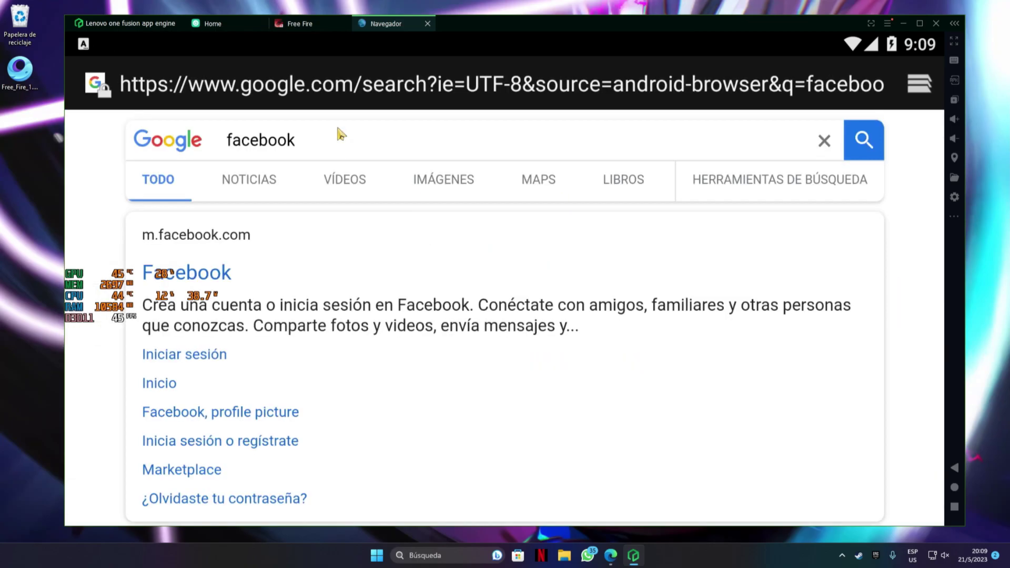
pyautogui.click(166, 274)
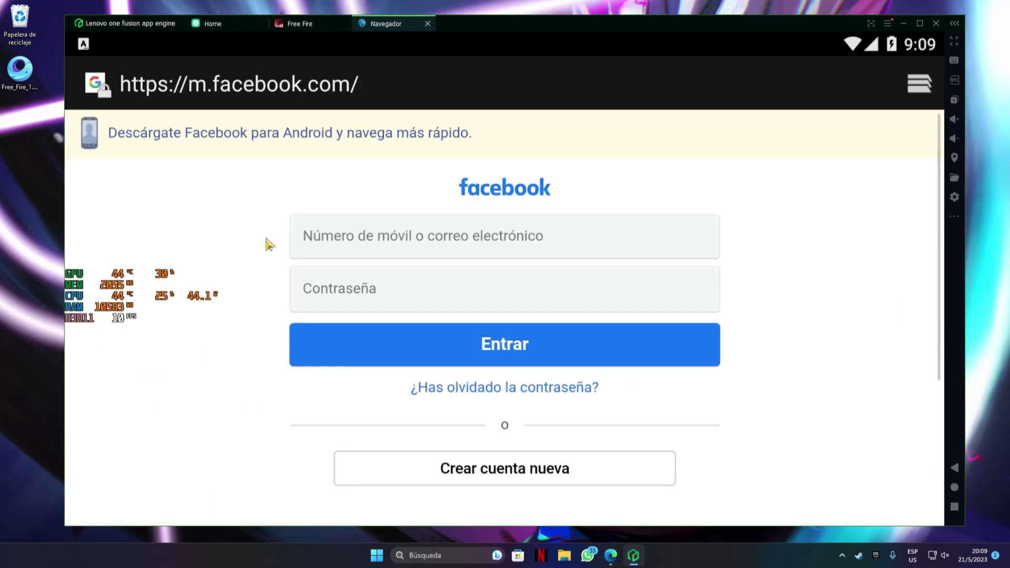
# Sign in to Free Fire with the Facebook account, approve continuing the session, and enter the game lobby.
pyautogui.click(308, 24)
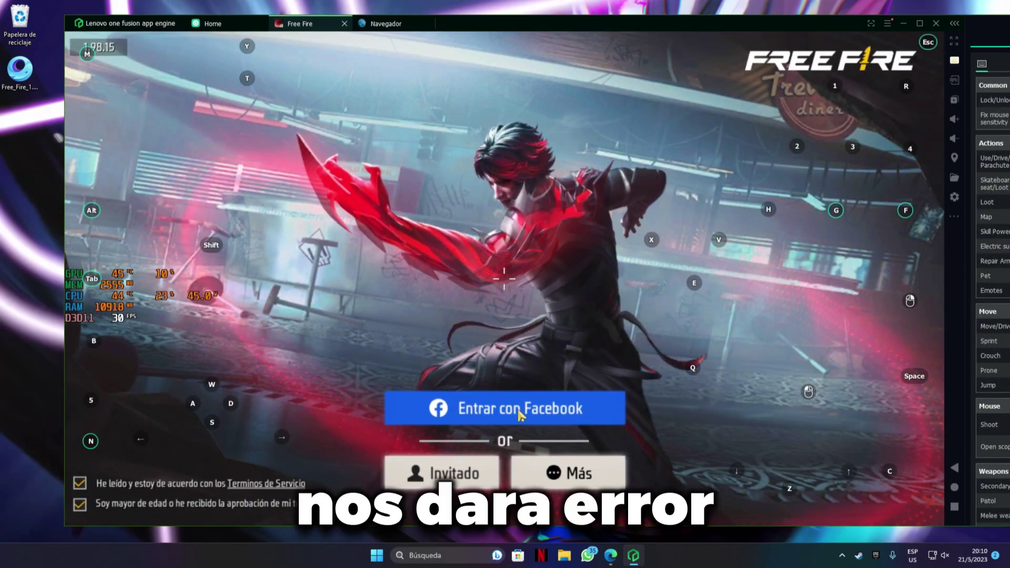
pyautogui.click(533, 418)
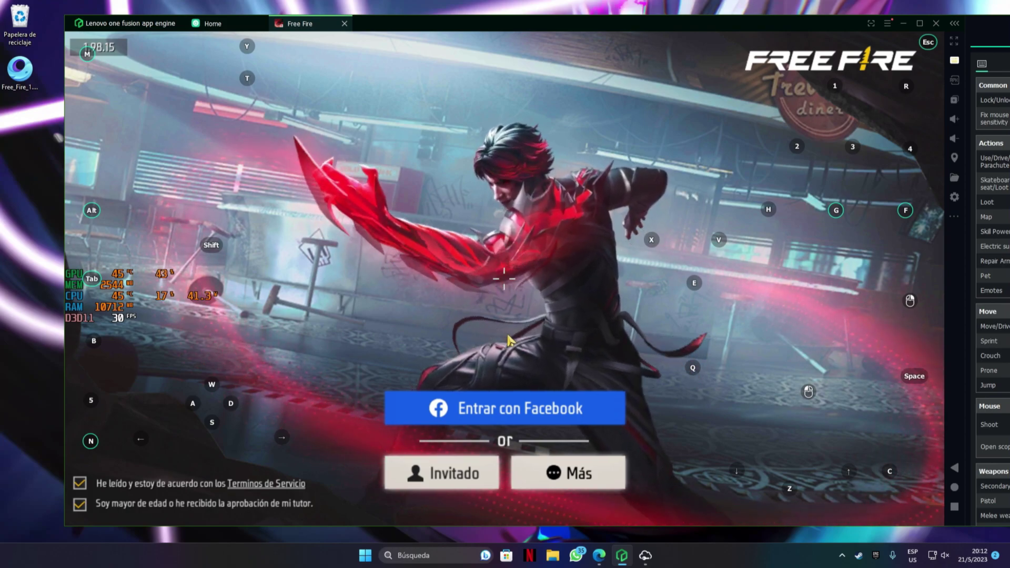
pyautogui.click(520, 413)
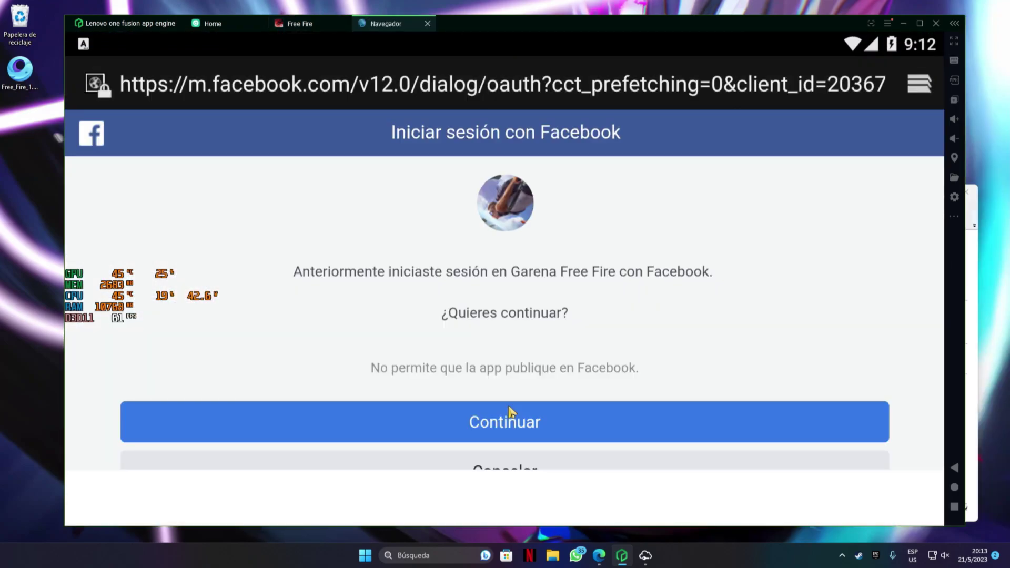
pyautogui.moveTo(504, 329); pyautogui.dragTo(506, 272)
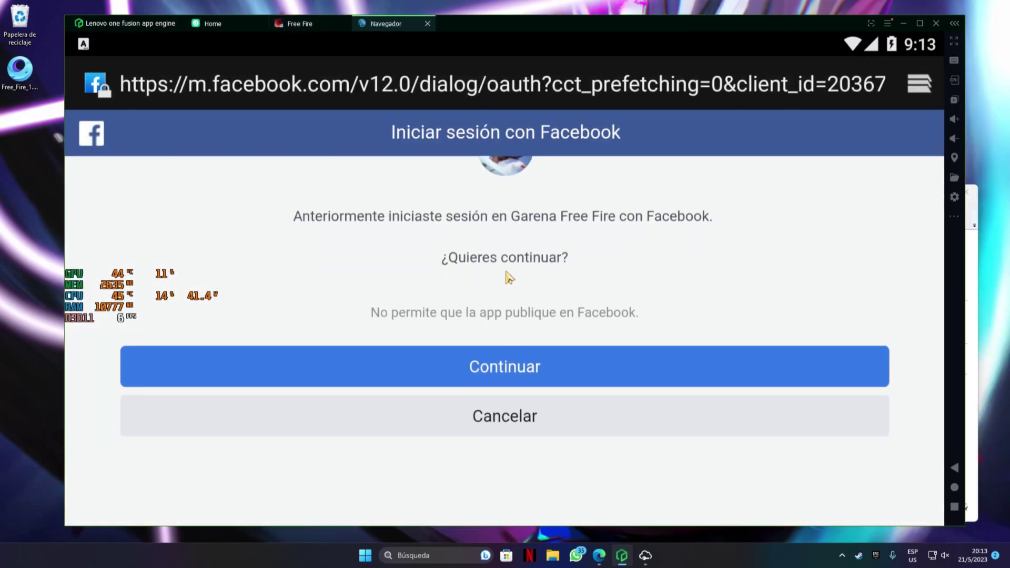
pyautogui.click(492, 370)
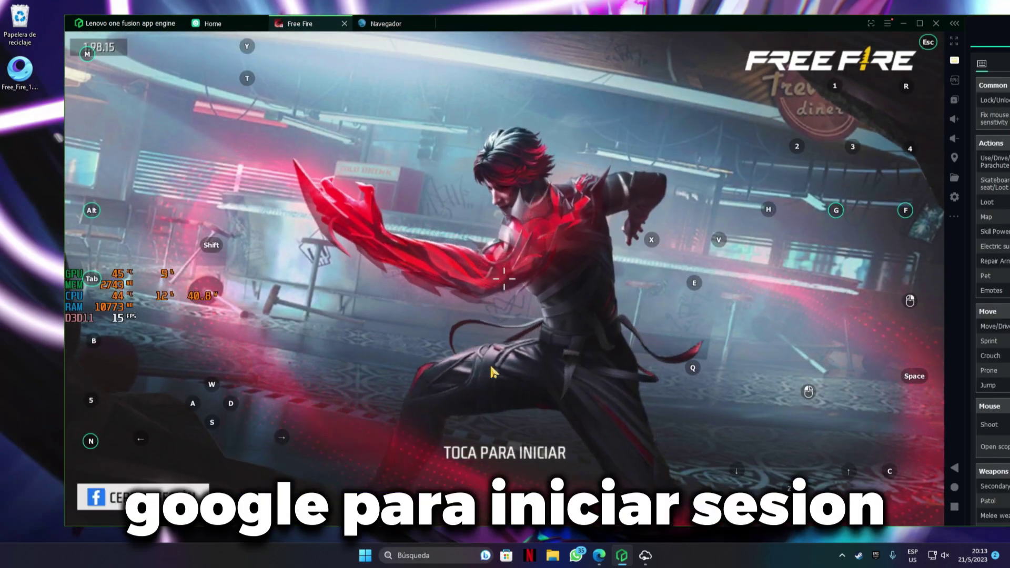
pyautogui.click(510, 448)
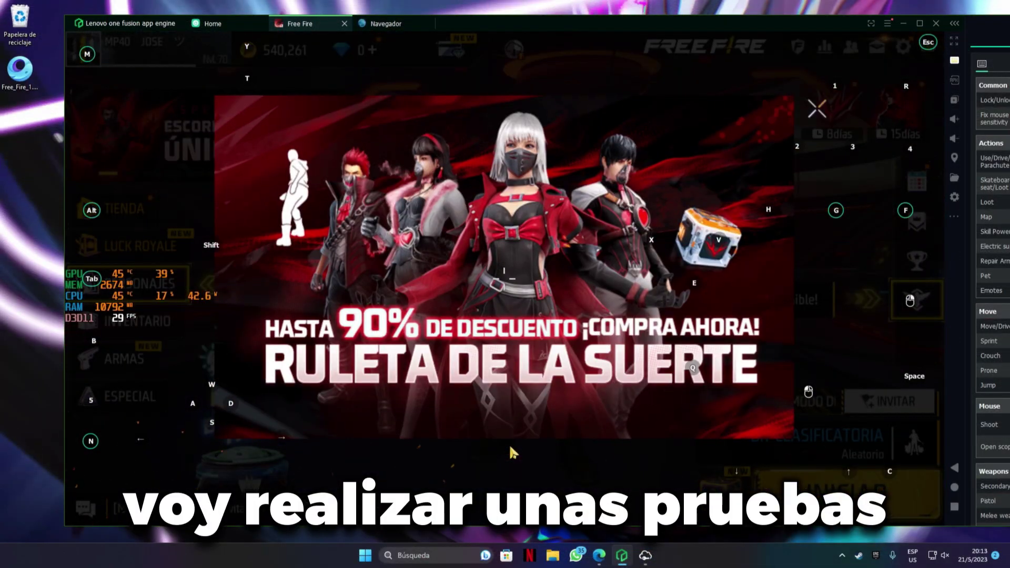
# Dismiss the promotional pop-ups in the Free Fire lobby and open the game's Pantalla settings.
pyautogui.click(816, 111)
pyautogui.click(815, 115)
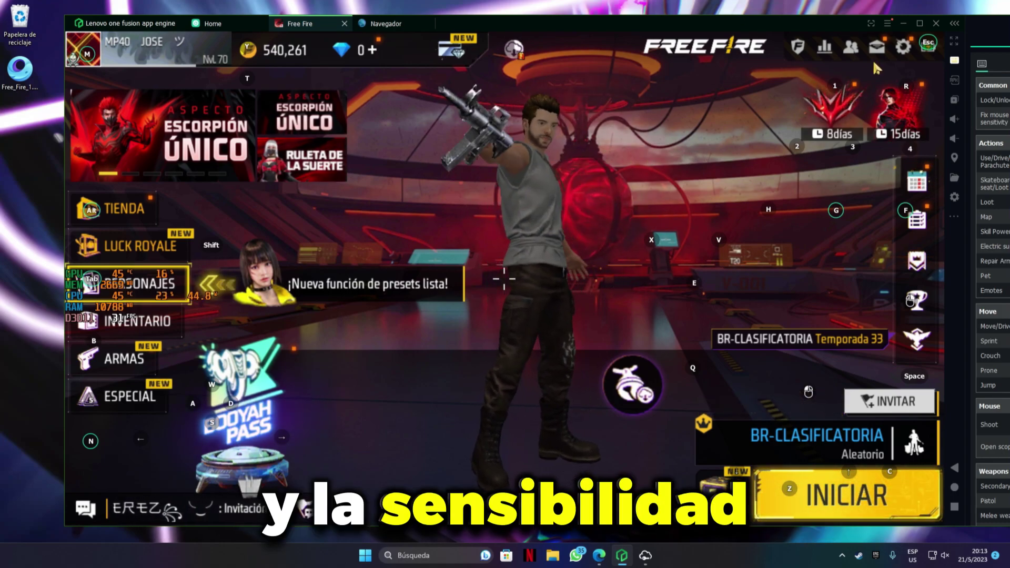
pyautogui.click(900, 50)
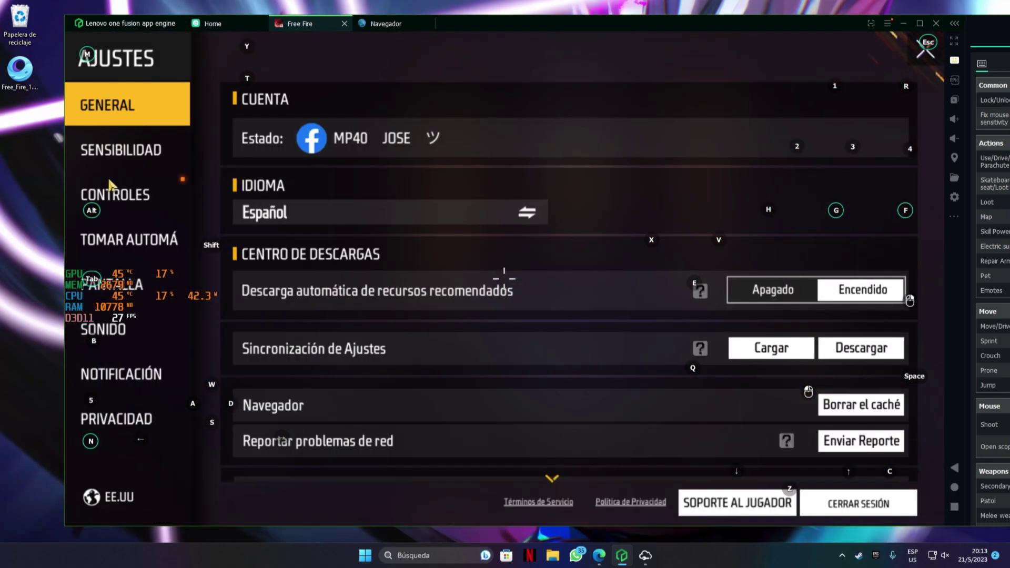
pyautogui.click(121, 287)
# Set Gráficos to Ultra, Alta Resolución to ALTO, Sombra to Encendido and FPS Altos to ALTO, accepting the high-performance suggestion.
pyautogui.click(860, 138)
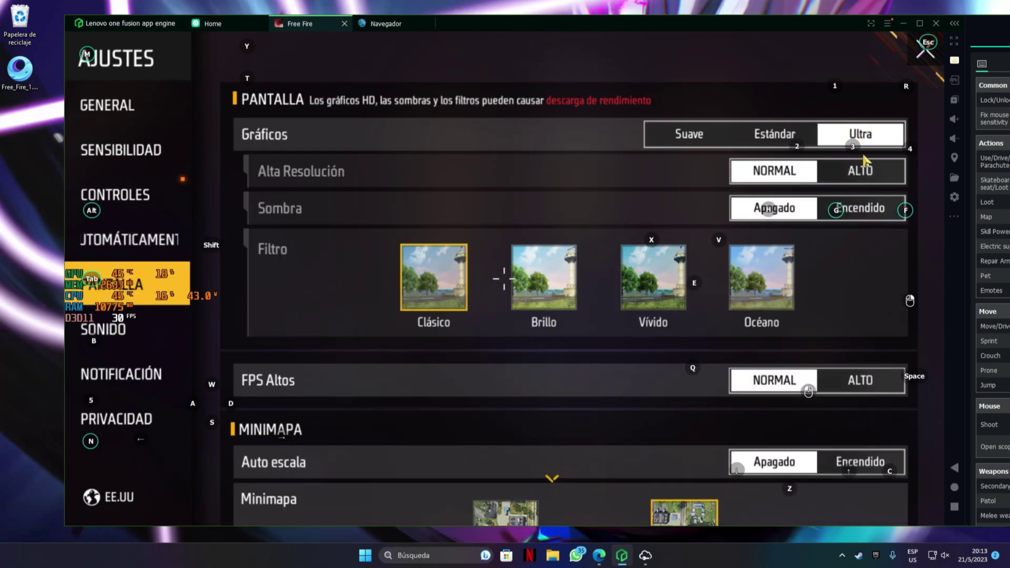
pyautogui.click(860, 172)
pyautogui.click(875, 218)
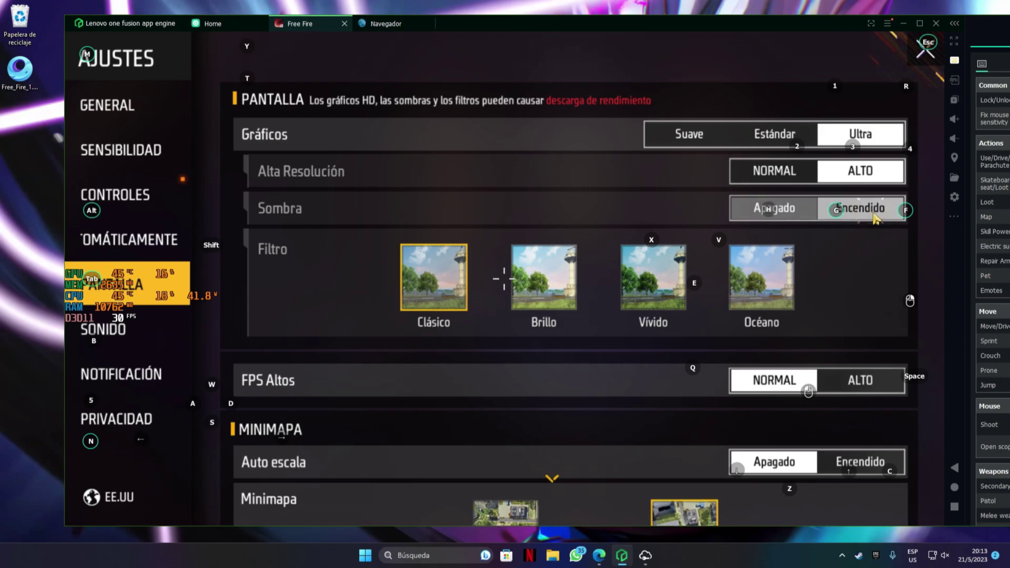
pyautogui.click(854, 382)
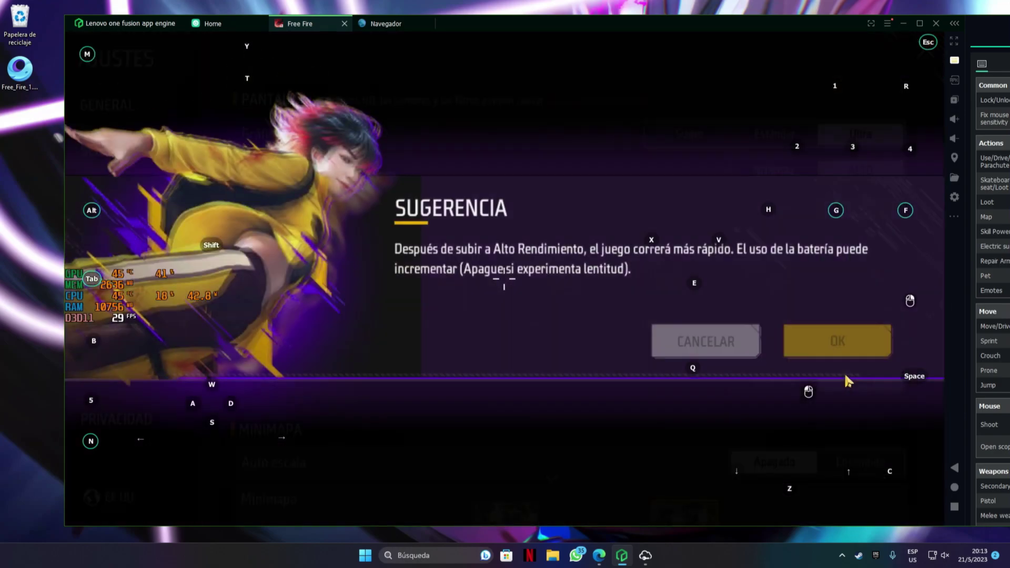
pyautogui.click(839, 345)
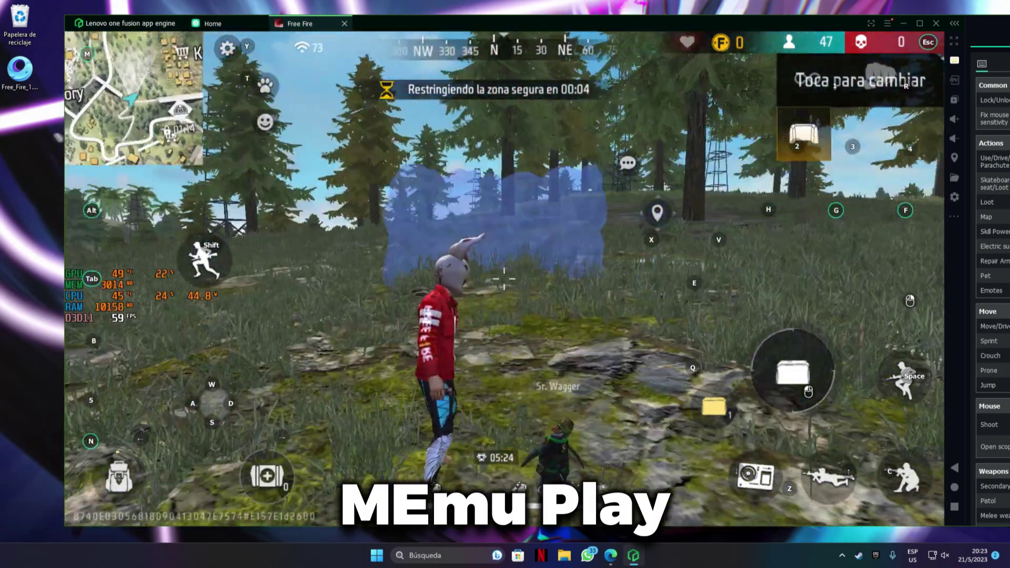
# Put away the deployable wall in the match and open the Windows Task Manager to check the emulator's RAM usage.
pyautogui.press('1')
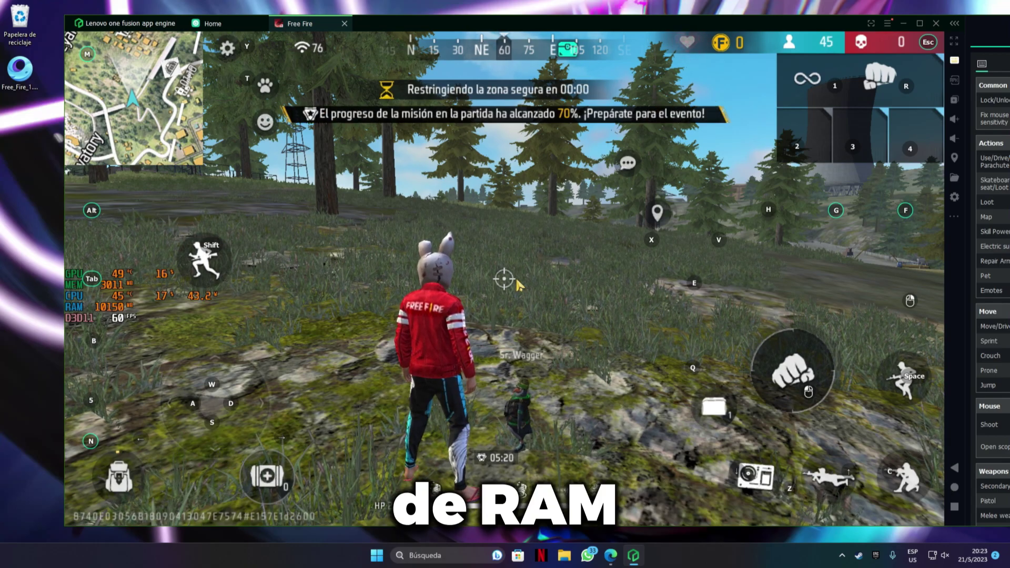
pyautogui.rightClick(686, 548)
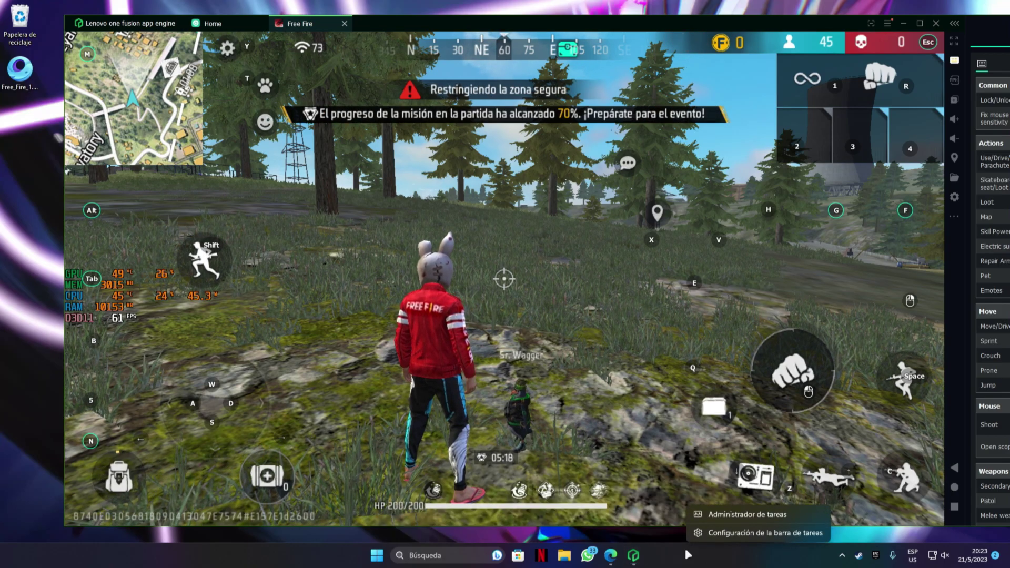
pyautogui.click(761, 519)
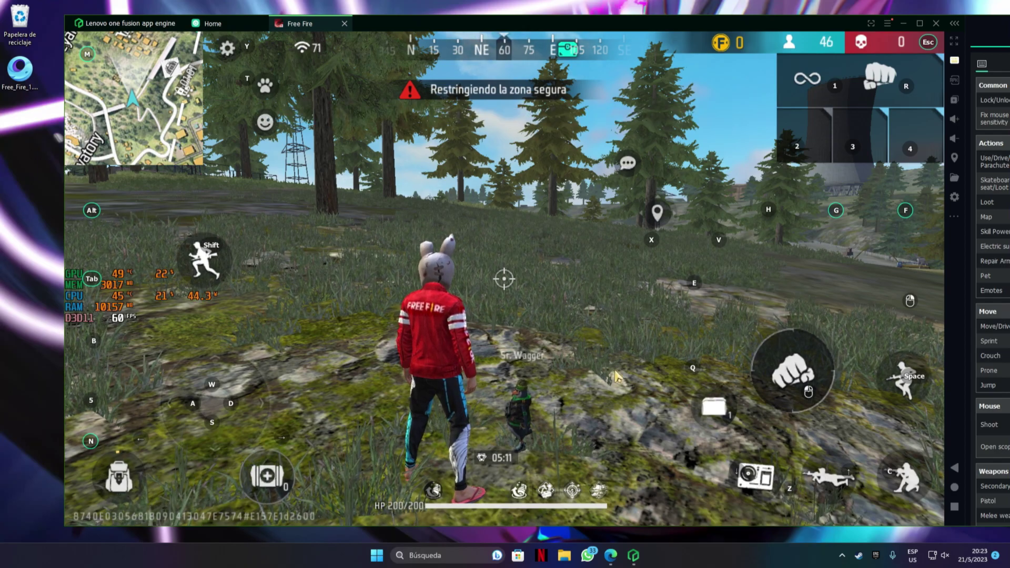